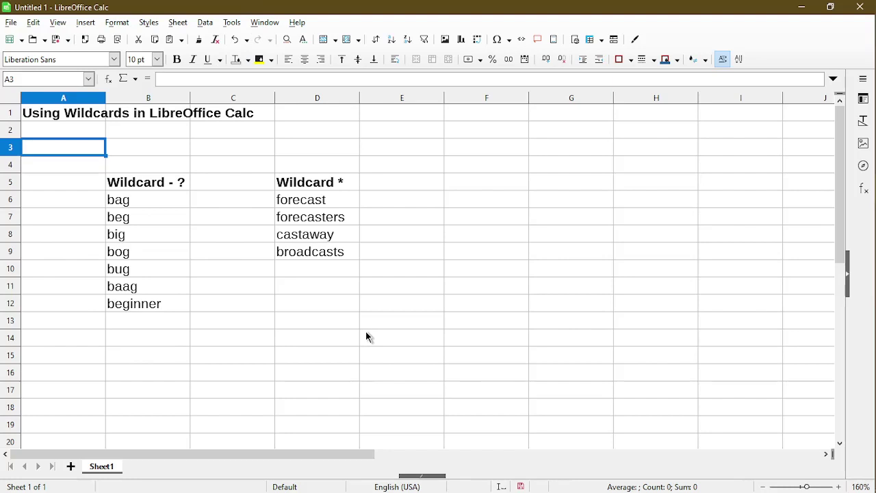
- Use Find and Replace with wildcards enabled to find all cells matching "b?g", and dismiss the results list
click(34, 24)
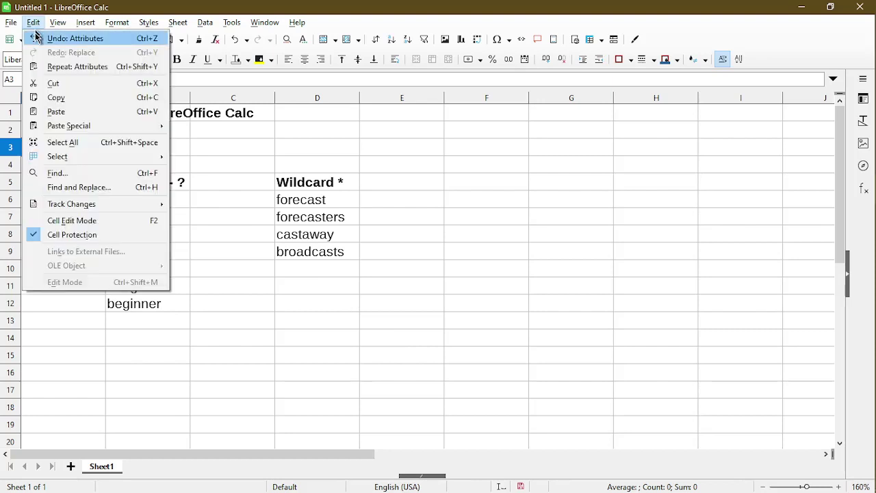
click(75, 188)
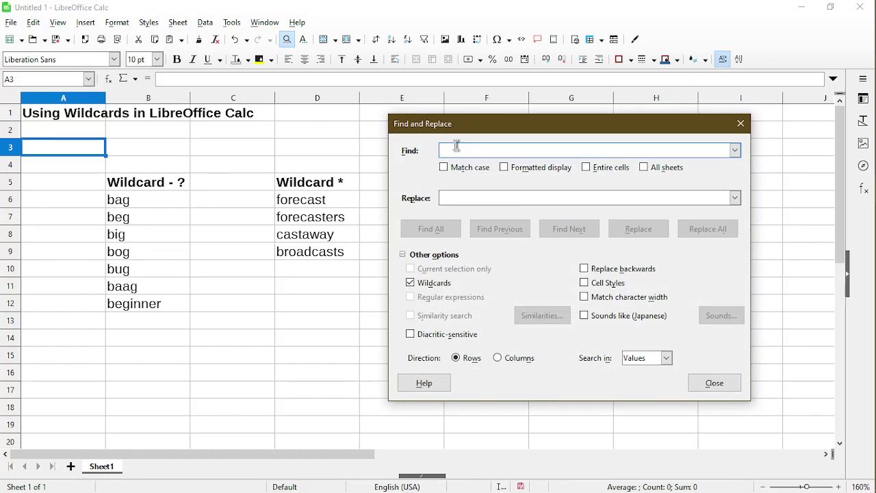
text(b?g)
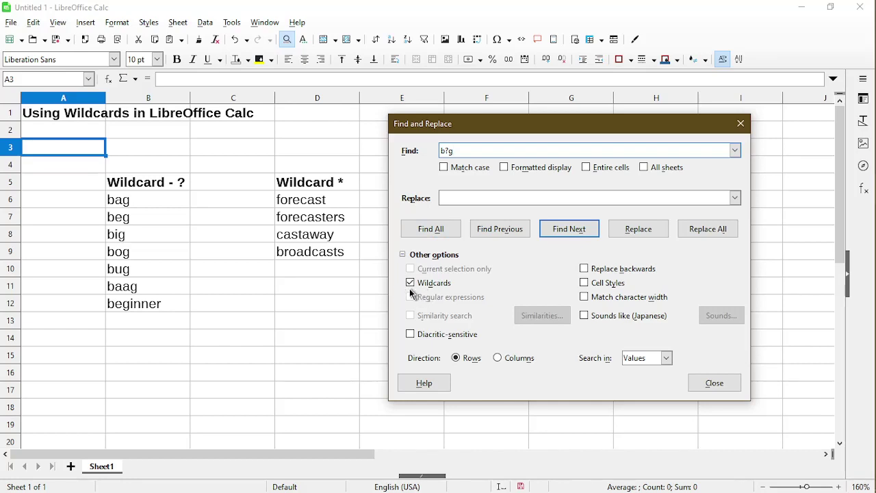
click(423, 233)
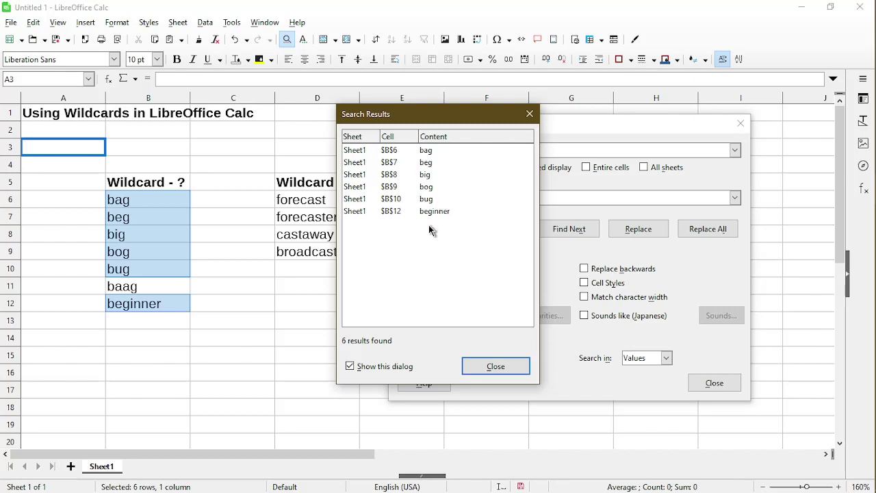
key(Escape)
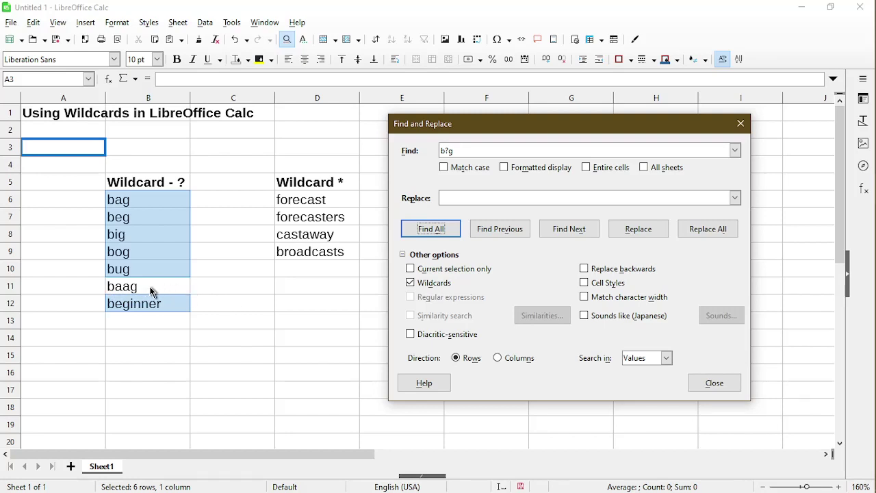
- Change the search pattern to "b??g", find all matching cells, and dismiss the results list
click(449, 150)
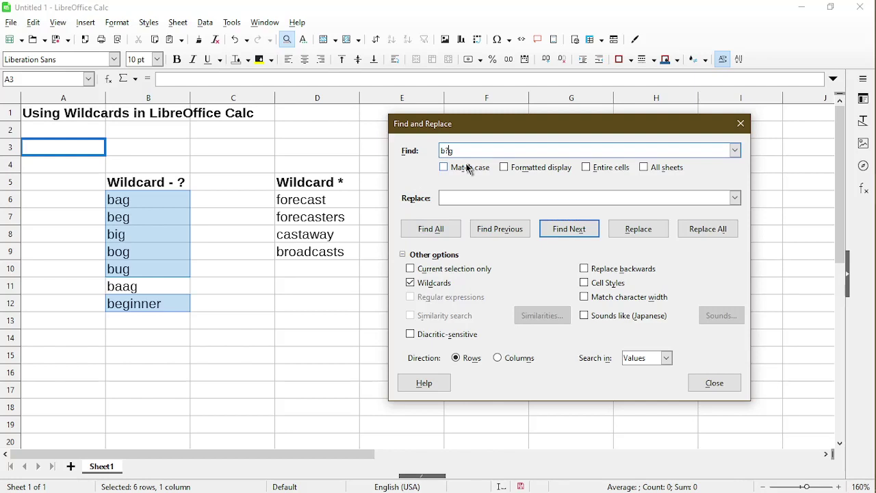
text(?)
click(451, 227)
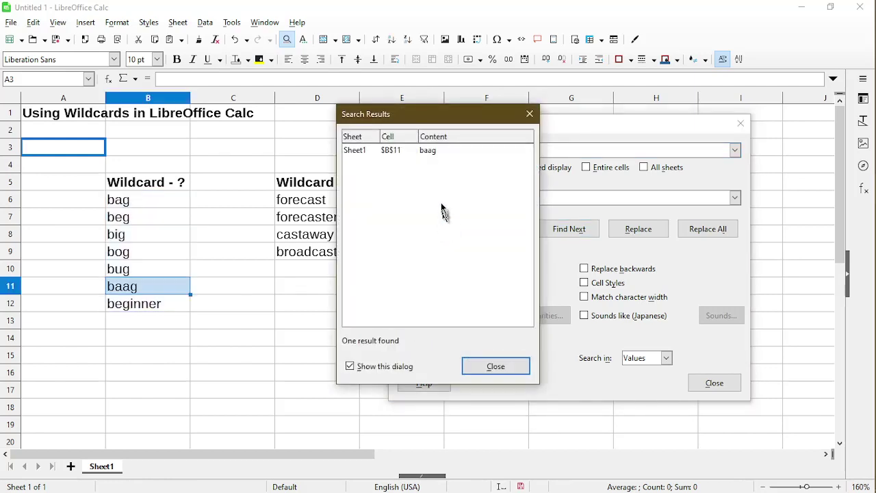
click(474, 365)
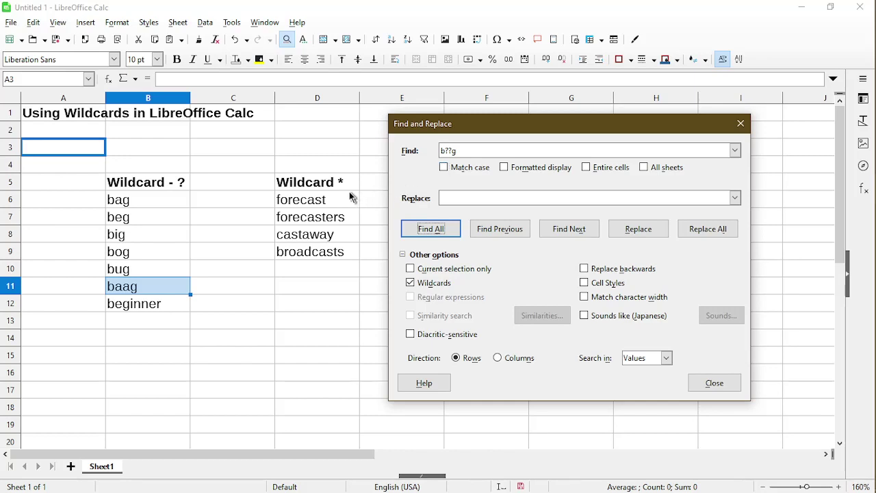
- Replace the two question marks with an asterisk so the pattern is "b*g", and find all matching cells
double_click(451, 150)
click(450, 150)
key(BackSpace)
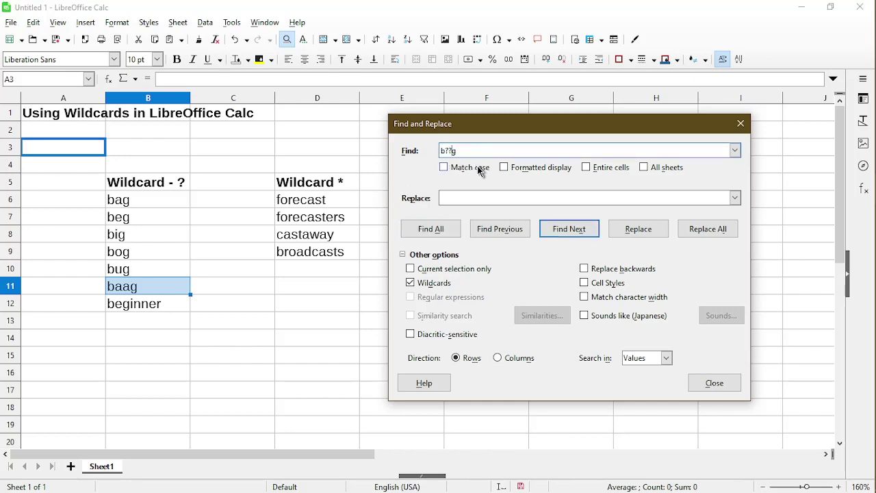
key(BackSpace)
text(*)
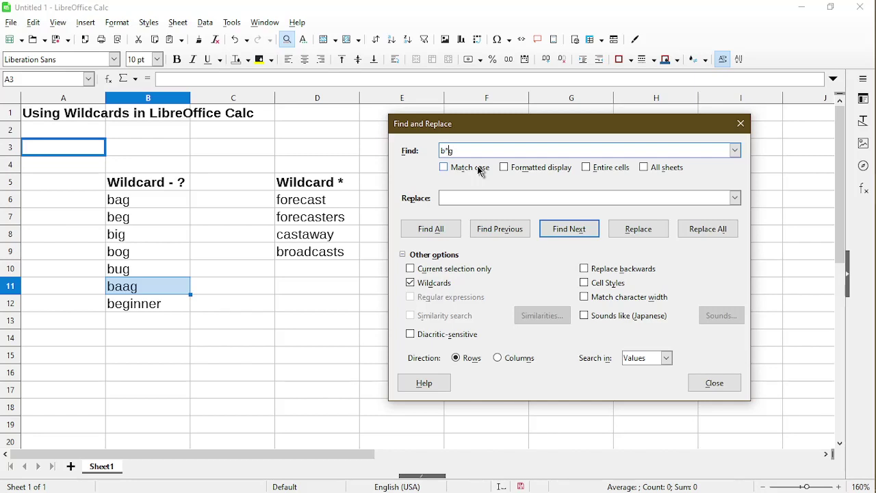
click(448, 231)
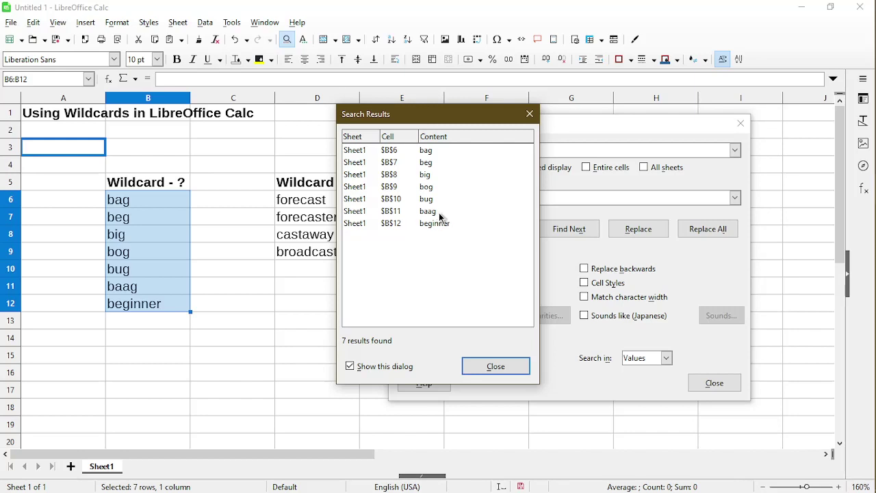
key(Escape)
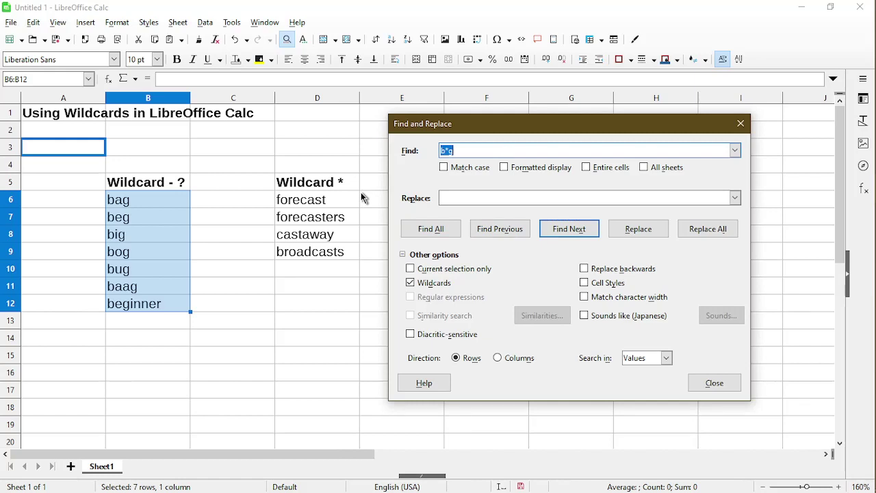
- Find all cells matching "*cast" and move the results list clear of the words to inspect the forecasters and castaway entries
text(*cast)
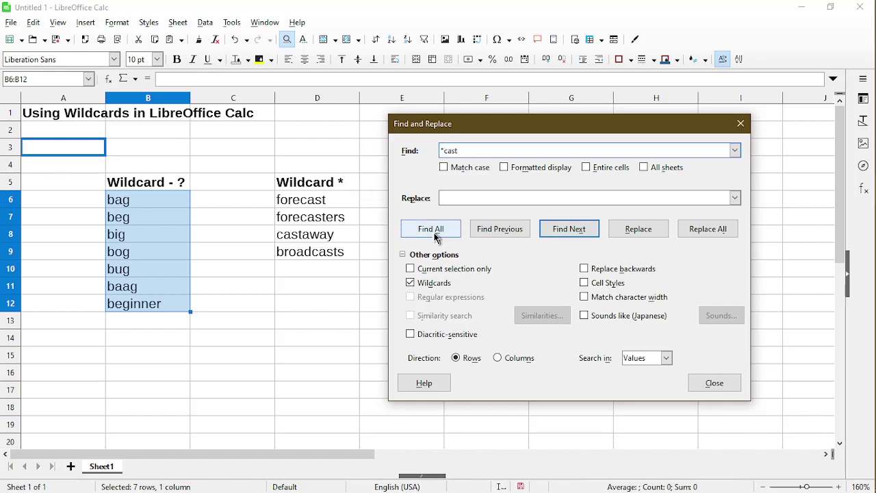
click(431, 230)
drag(425, 114, 579, 172)
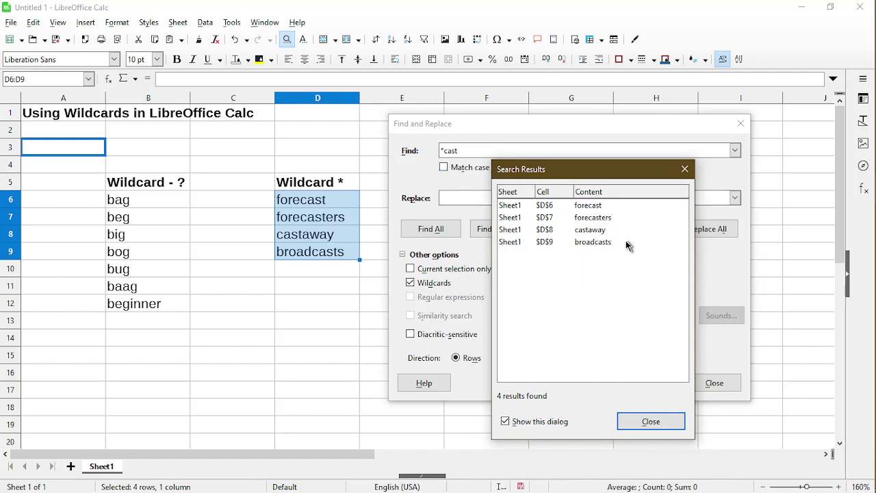
click(610, 219)
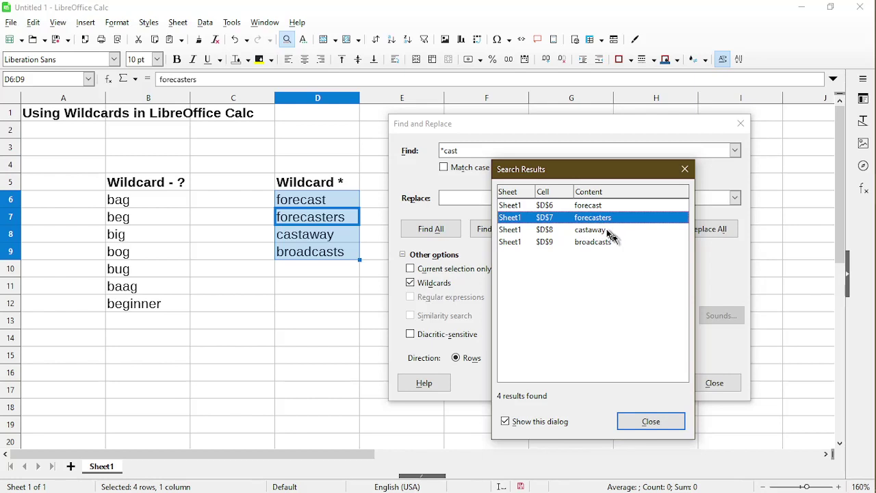
click(620, 232)
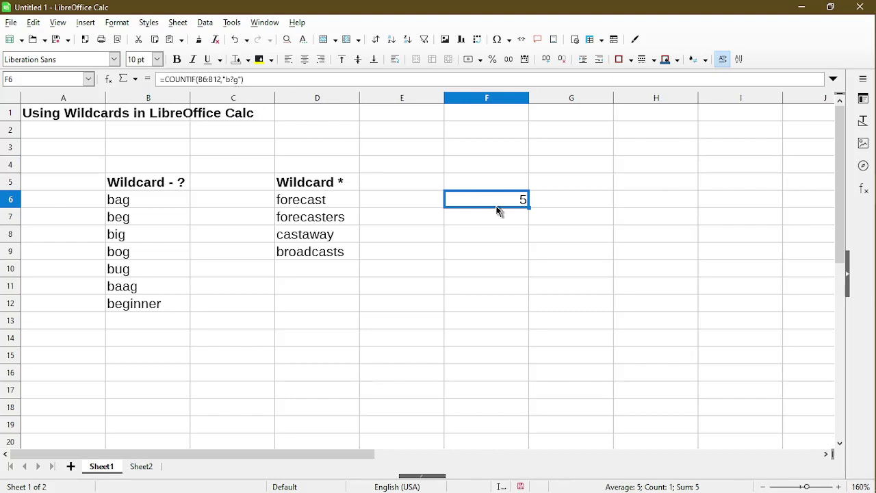
- Reopen Find and Replace on Sheet1 and find all cells matching "b?g" without restricting the search to entire cells
scroll(506, 206, down, 1)
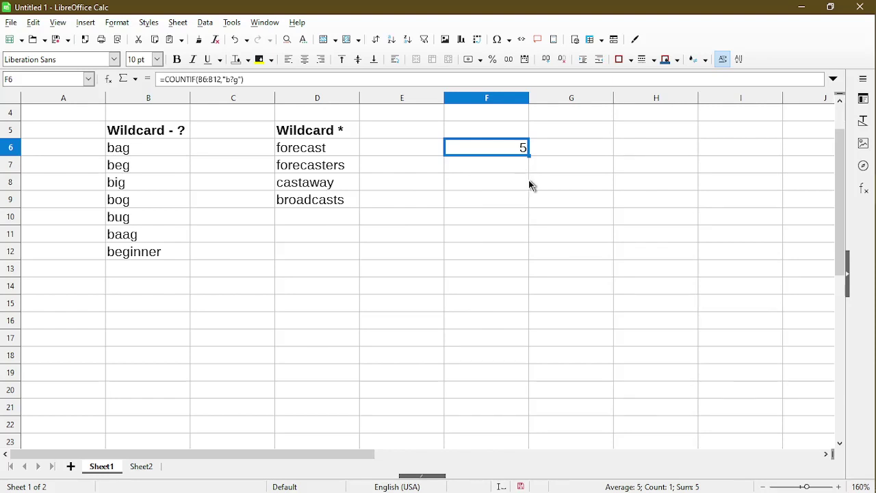
key(ctrl+h)
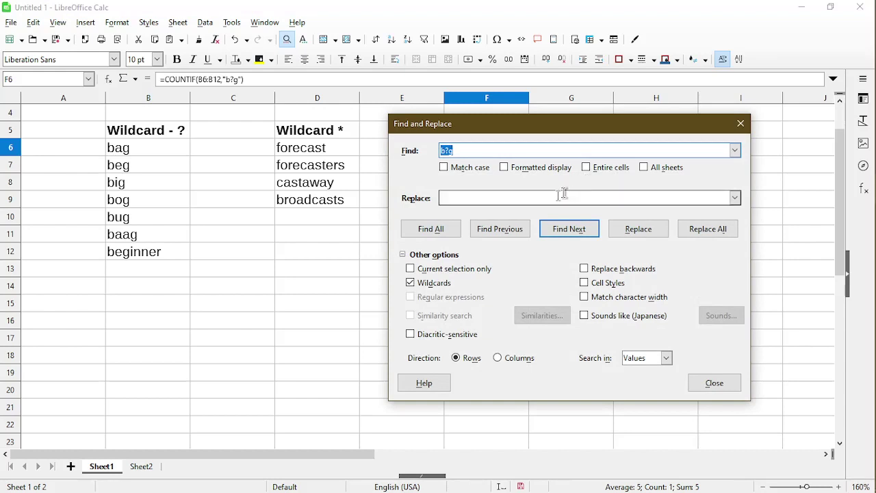
click(442, 233)
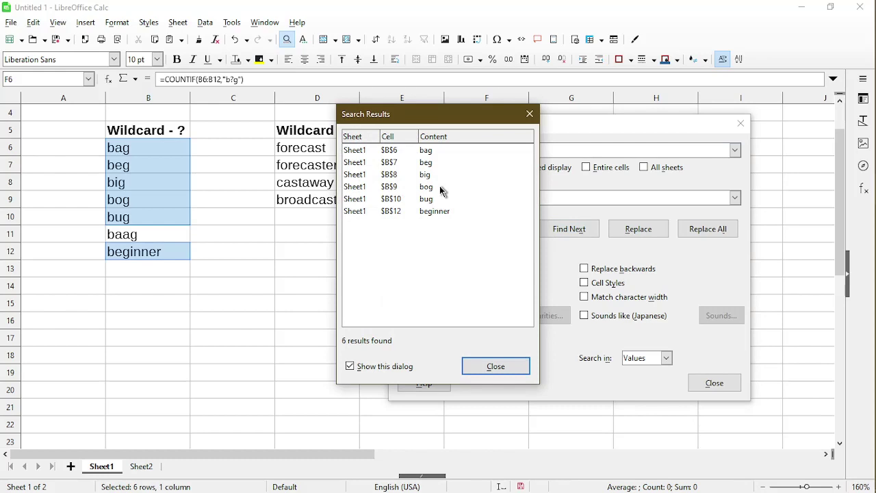
key(Escape)
- Enable Entire cells, find all "b?g" matches again, and close the search results and Find and Replace
click(587, 167)
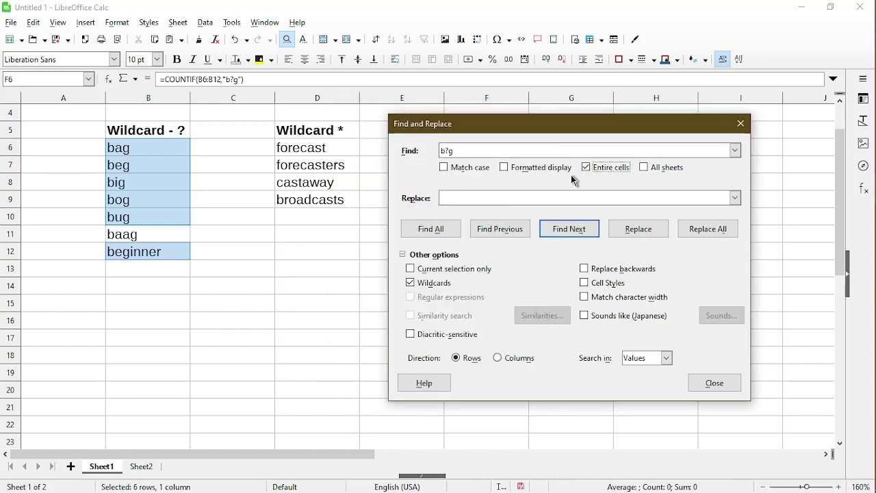
click(453, 230)
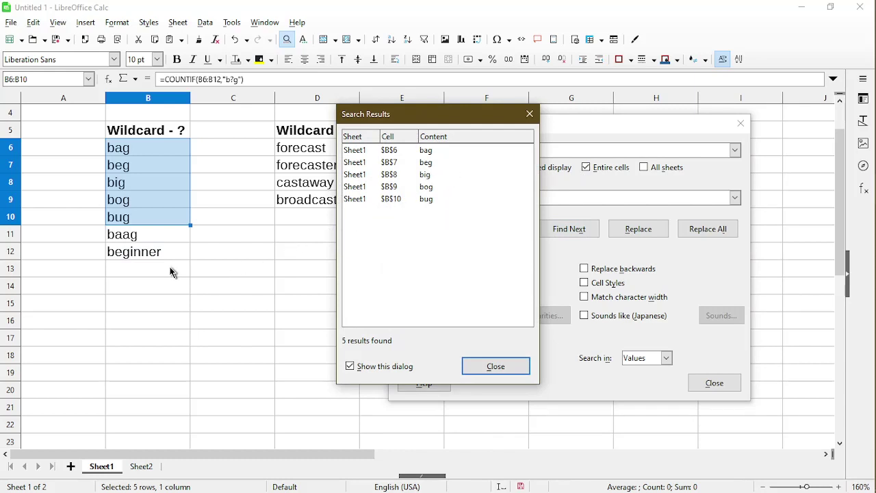
click(396, 258)
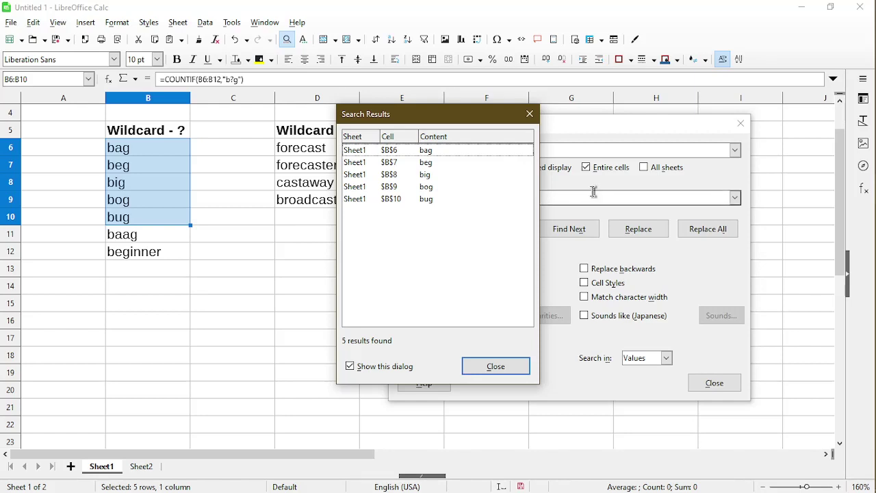
click(517, 364)
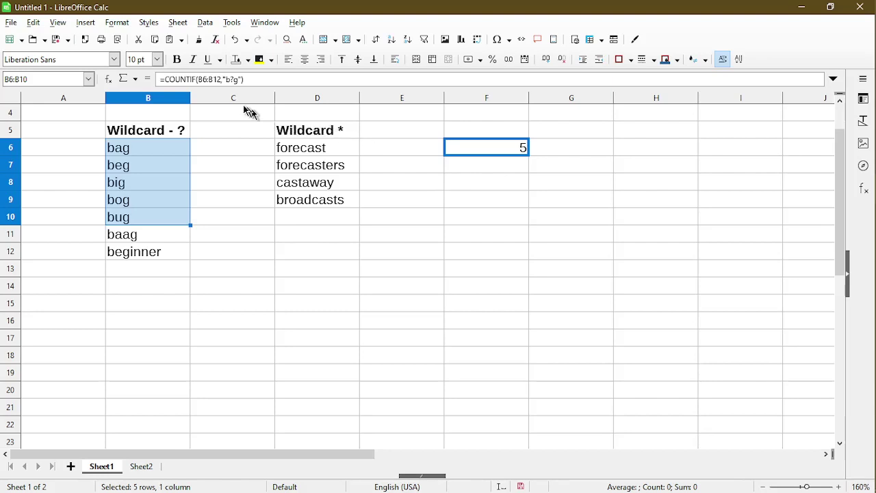
- Switch to Sheet2 to view the lists of database, lookup and other functions
click(142, 466)
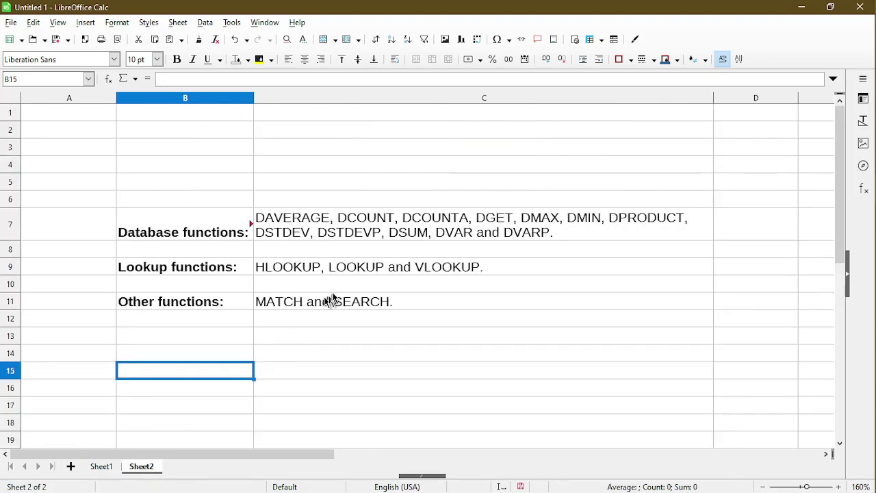